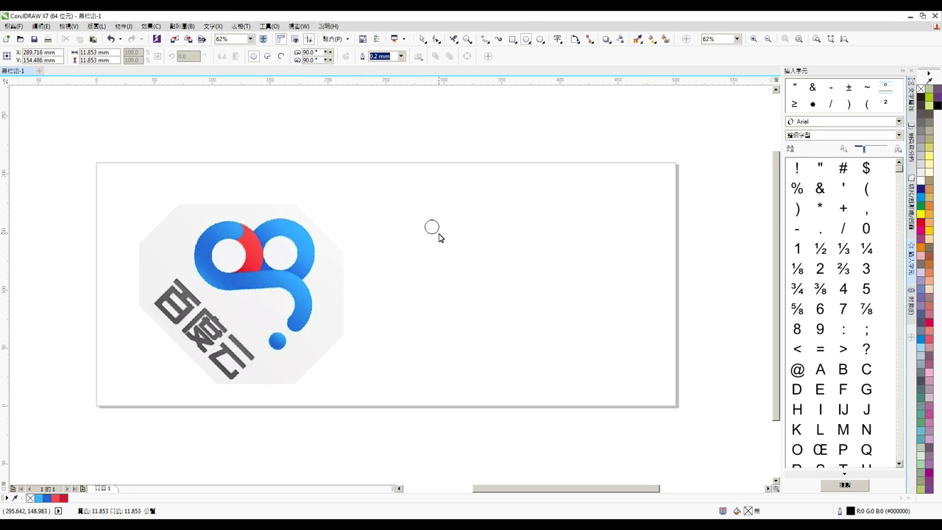
Set the circle's diameter to 10 mm and add concentric circle copies 20 mm and 40 mm in diameter.
click(110, 54)
text(10.0)
key(Return)
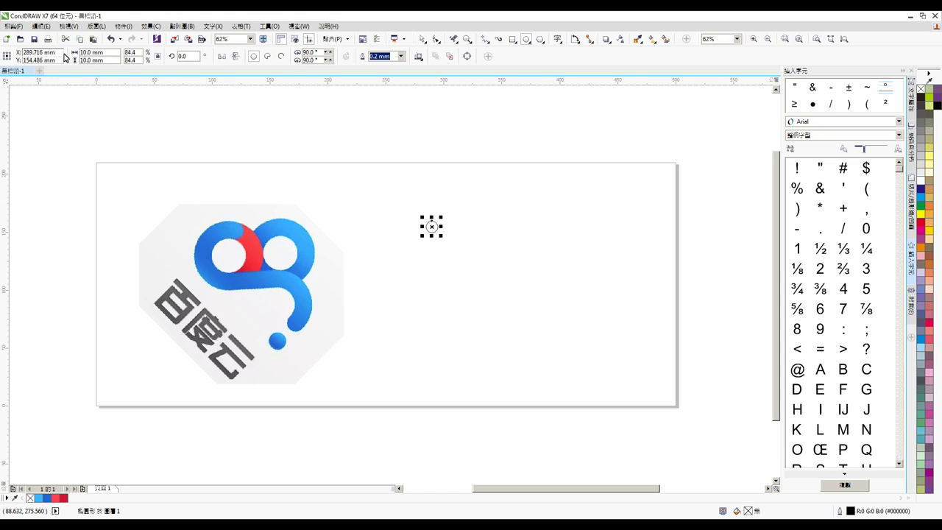
click(103, 52)
text(30)
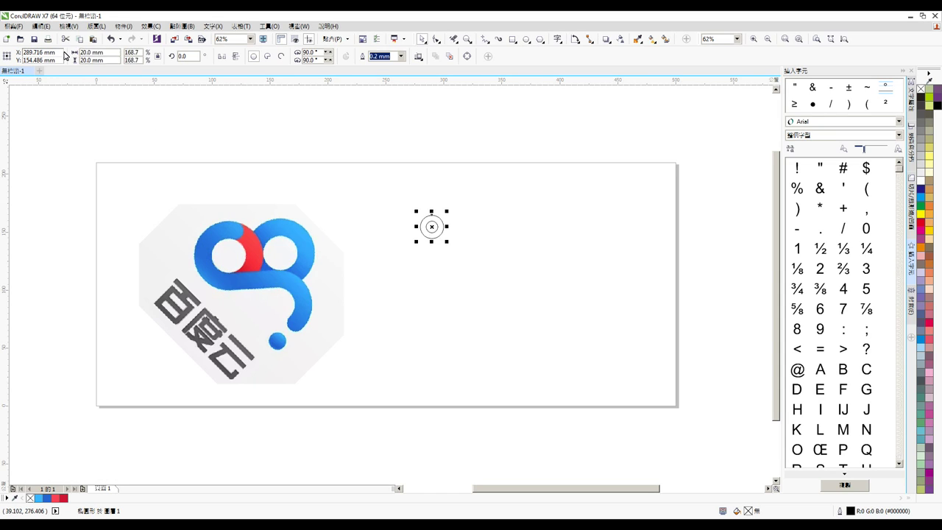
key(Return)
click(94, 53)
text(40)
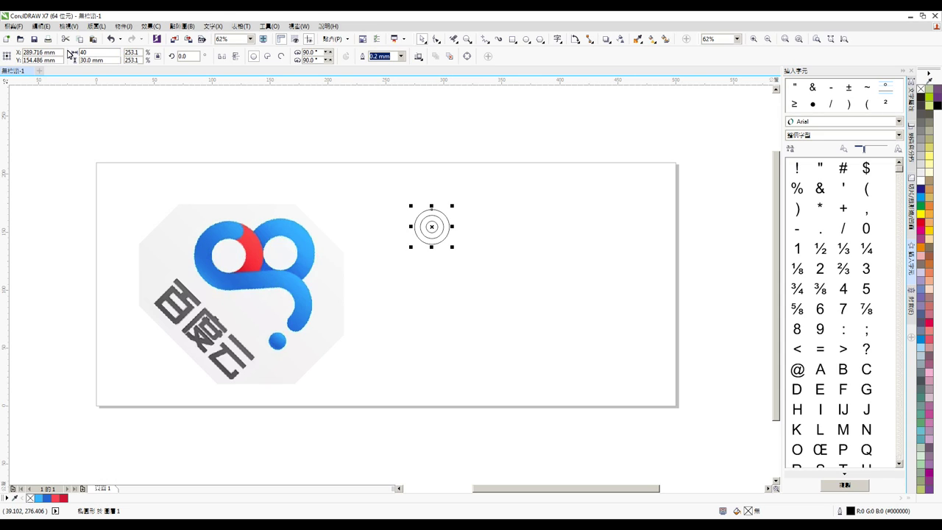
key(Return)
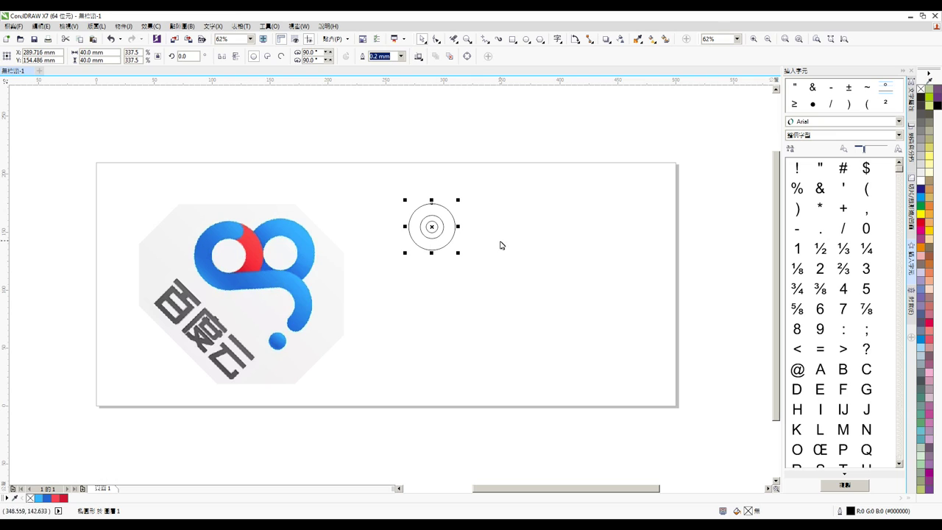
Align the 10 mm circle to the top edge of the 40 mm circle.
click(500, 240)
scroll(437, 227, up, 2)
click(436, 230)
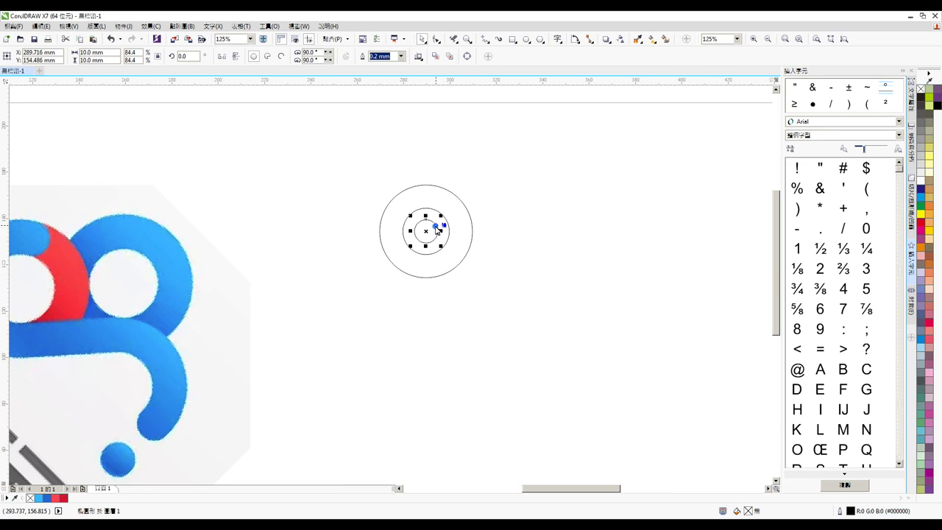
shift+click(439, 187)
key(t)
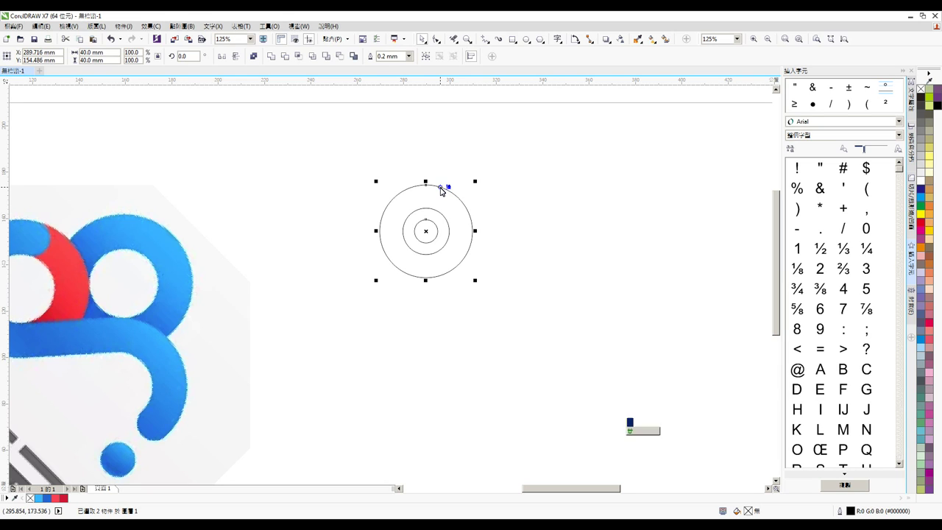
key(t)
click(471, 176)
Copy all three circles 30 mm to the right so the two outer circles overlap.
drag(507, 168, 369, 291)
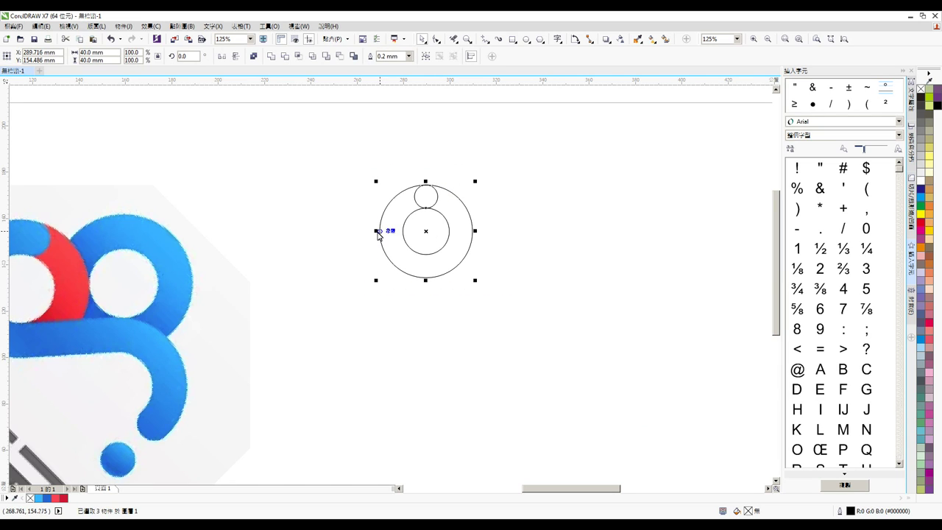
drag(380, 234, 451, 234)
click(578, 290)
Copy the right-hand set of three circles about 30 mm straight down.
drag(630, 314, 442, 171)
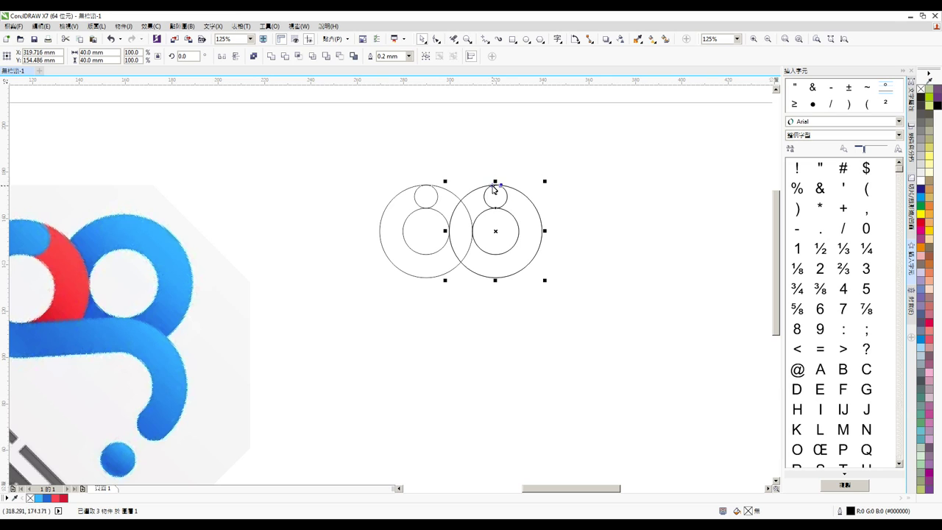
drag(495, 188, 503, 259)
click(574, 278)
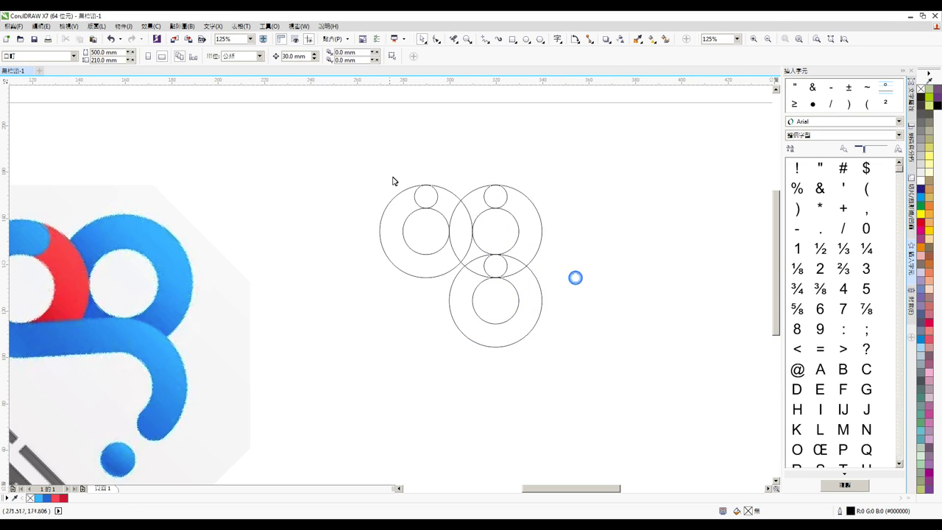
Rotate the left set's small circle and outer circle together by 347 degrees.
click(437, 206)
shift+click(451, 193)
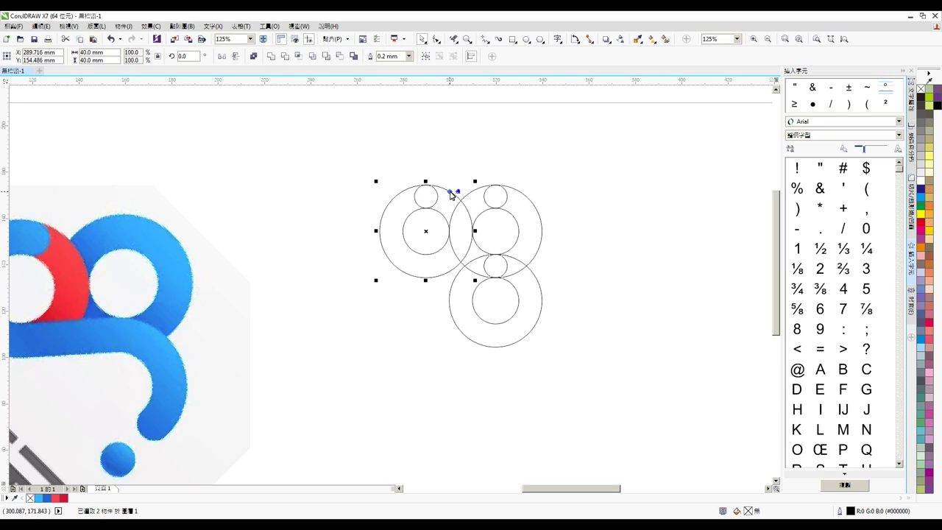
click(184, 56)
key(Return)
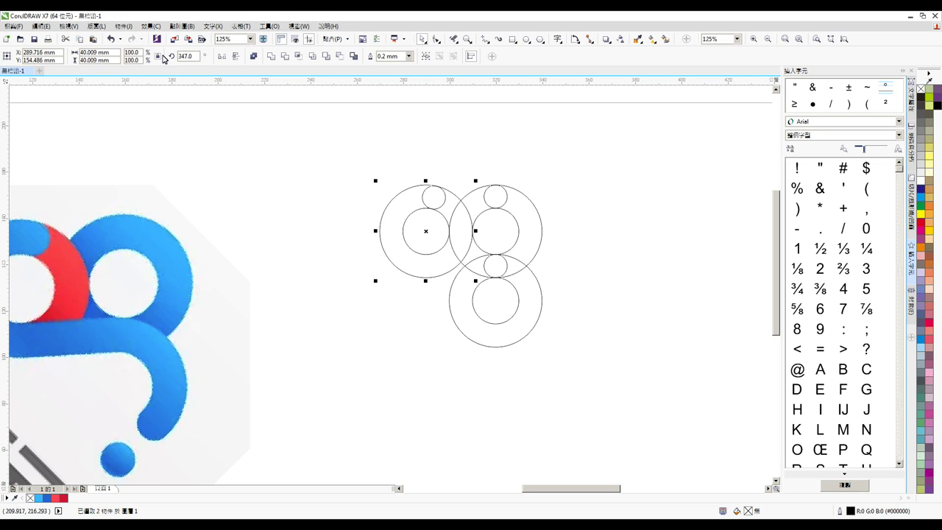
click(575, 335)
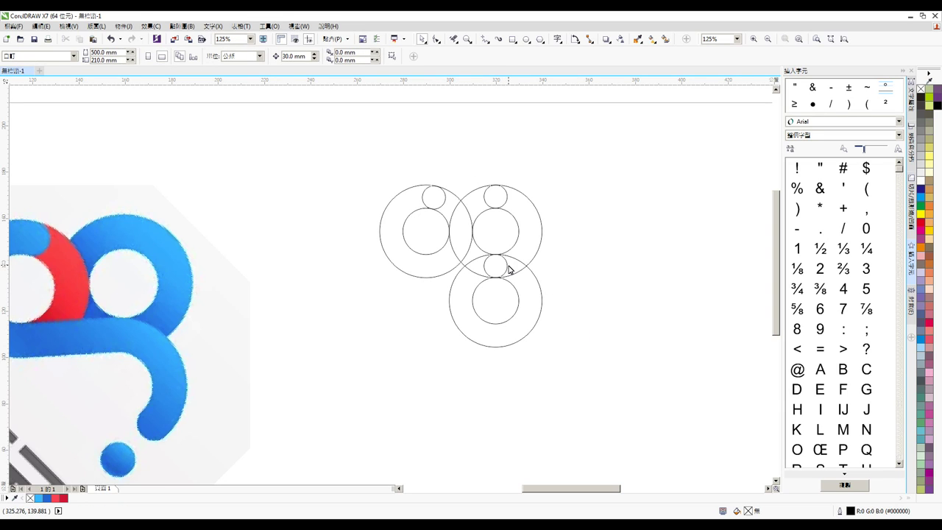
Rotate the lower set's small circle together with its outer circle so the small one sits at the ring's lower right.
click(505, 266)
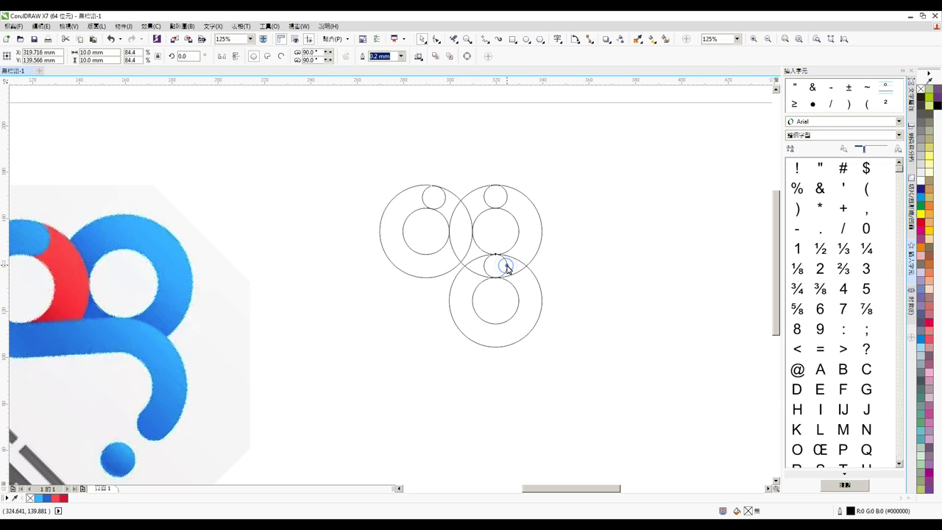
shift+click(539, 285)
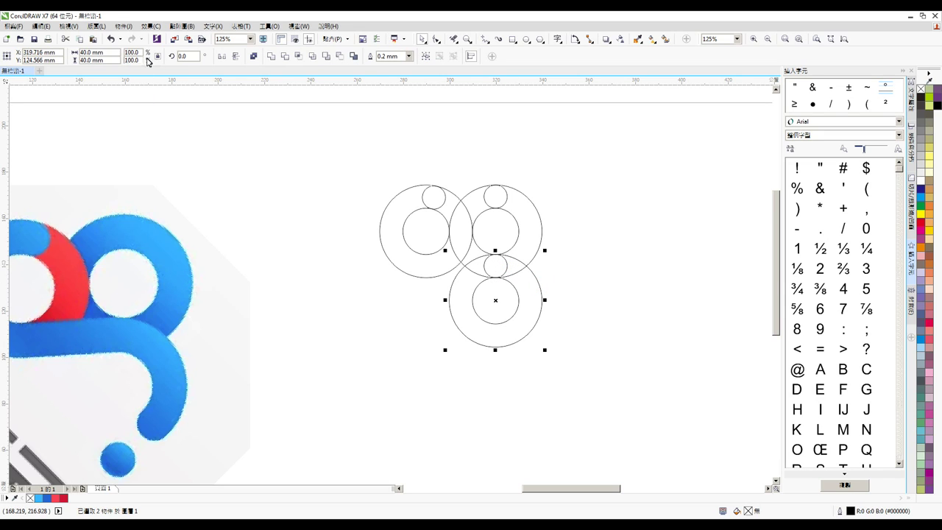
double_click(186, 58)
key(BackSpace)
key(Return)
click(359, 202)
scroll(476, 257, down, 1)
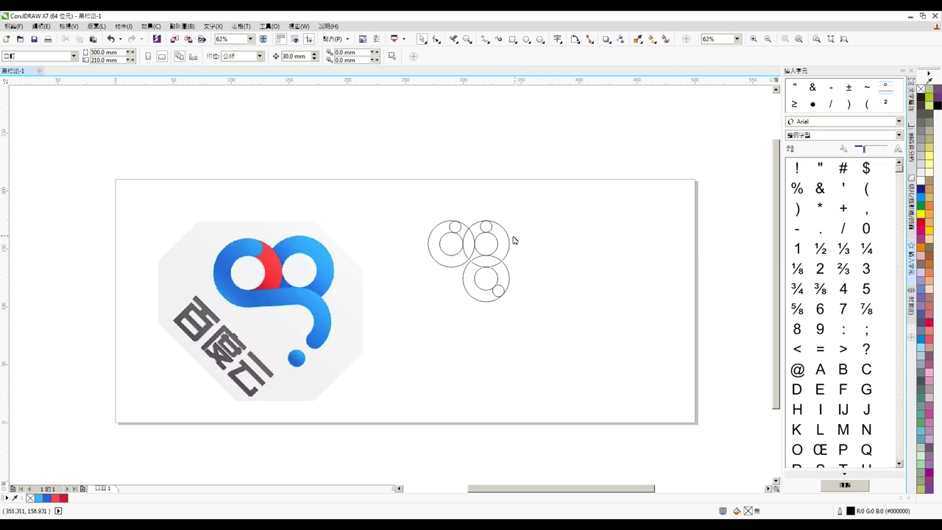
Draw a rectangle about 30 by 10 mm bridging the bottom of the left ring and the top of the lower ring.
scroll(497, 243, up, 2)
click(569, 264)
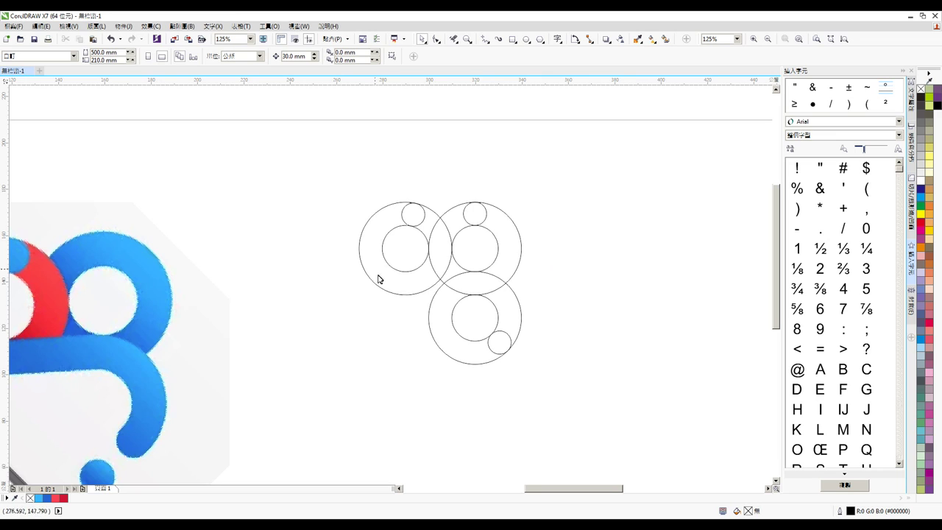
click(513, 39)
drag(406, 273, 476, 296)
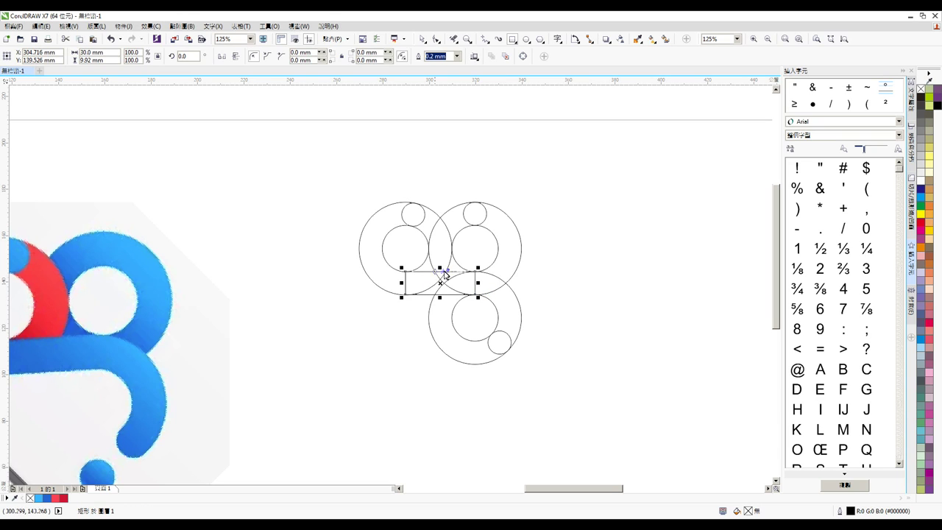
click(422, 39)
click(534, 180)
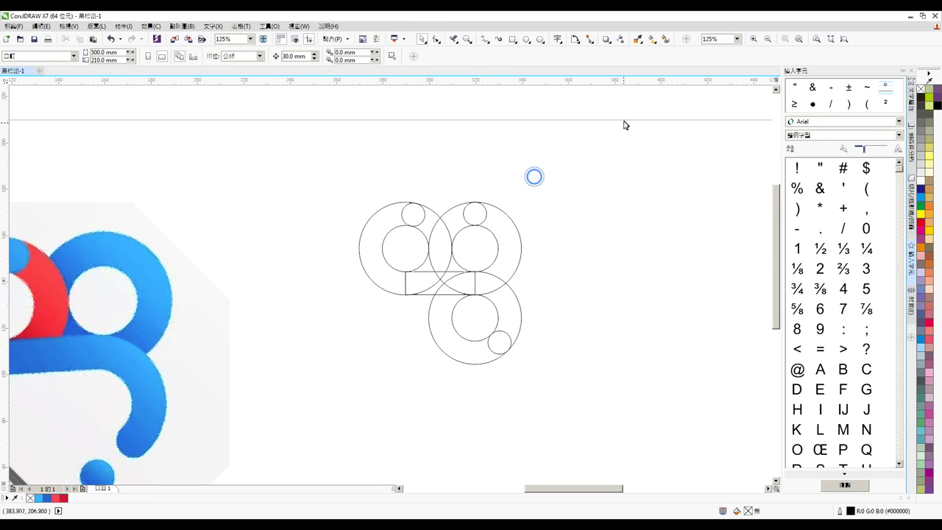
Delete the small circle's inner segment on the left ring and the lines crossing the bridging rectangle with Virtual Segment Delete.
click(454, 39)
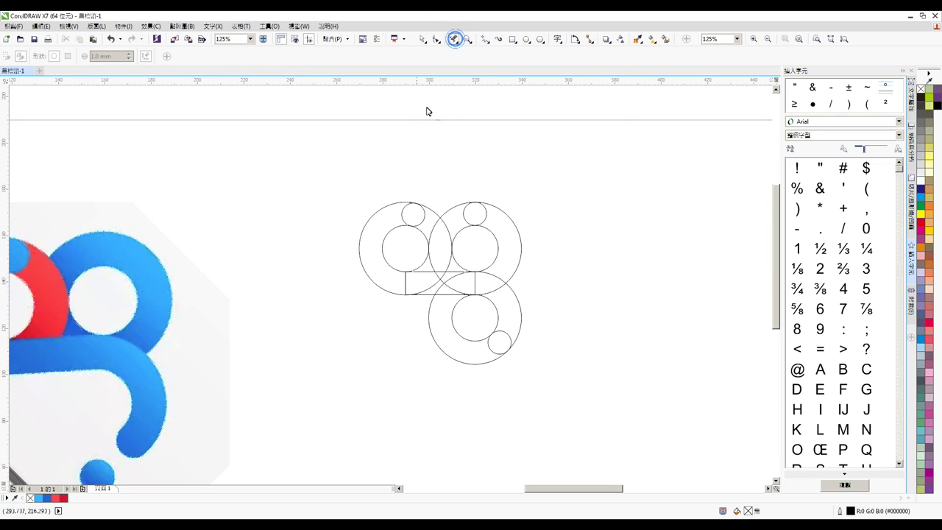
click(402, 219)
click(412, 205)
drag(392, 280, 485, 288)
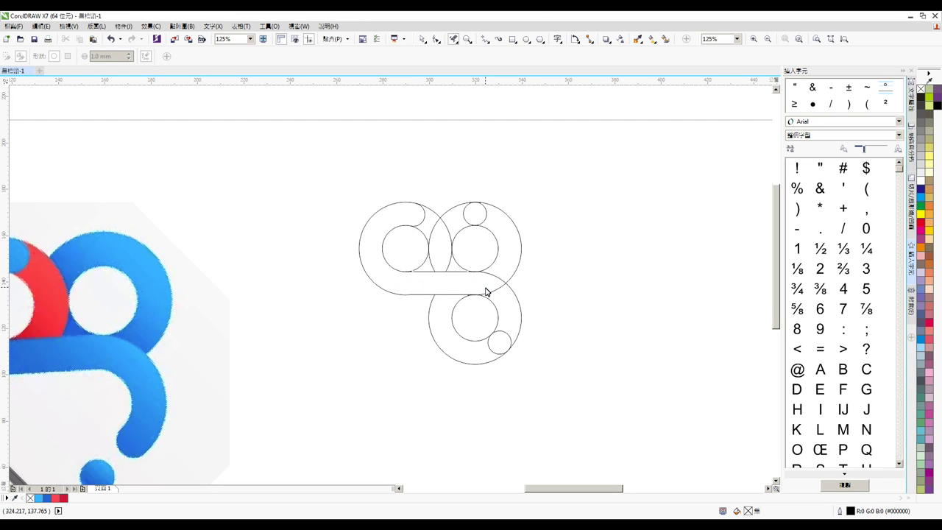
Delete the overlapping segments between the two upper rings and trim the lower ring to a rounded tail.
click(435, 233)
click(431, 268)
click(505, 336)
click(434, 345)
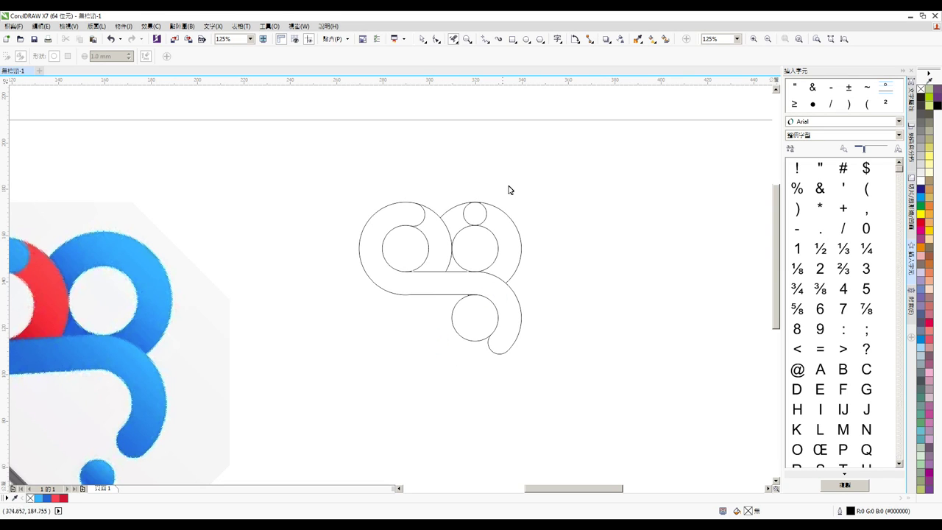
click(421, 43)
Rotate the reference logo bitmap to 45 degrees so its lettering reads horizontally.
drag(591, 173, 295, 417)
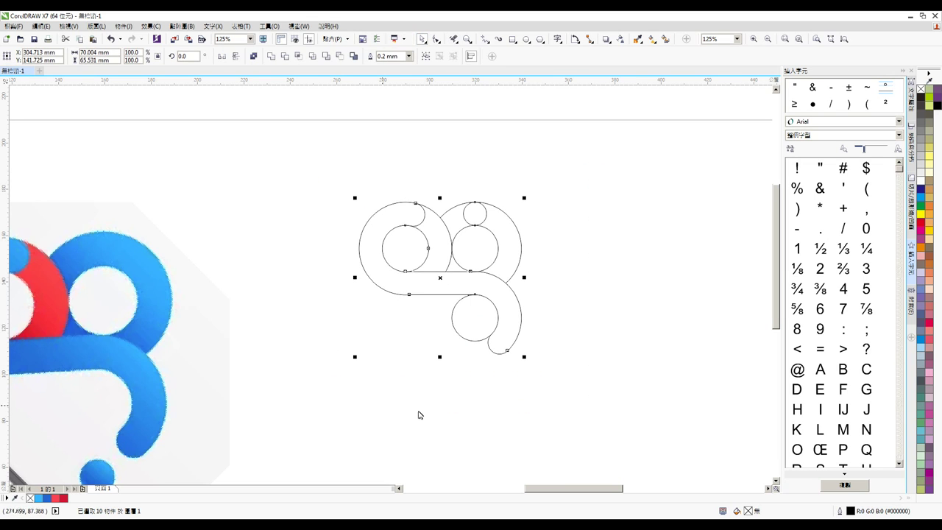
click(167, 353)
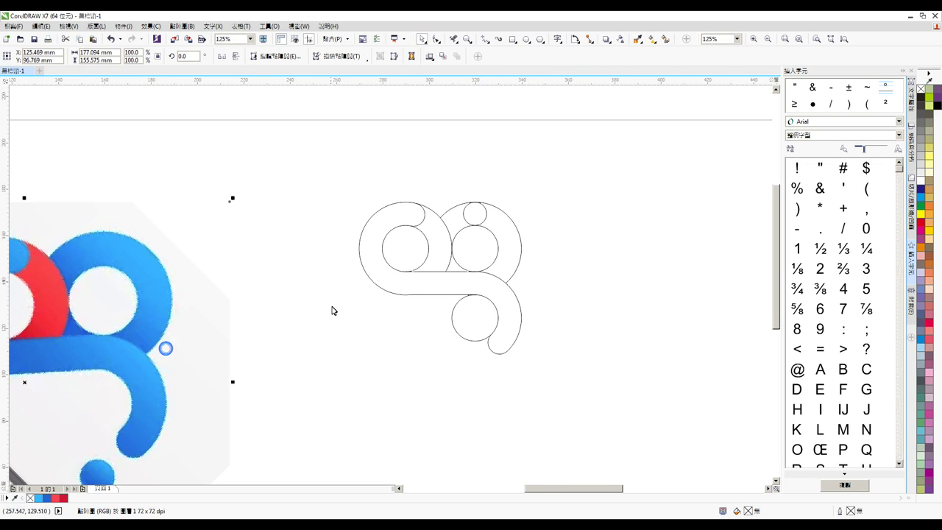
scroll(331, 311, down, 2)
key(ctrl+z)
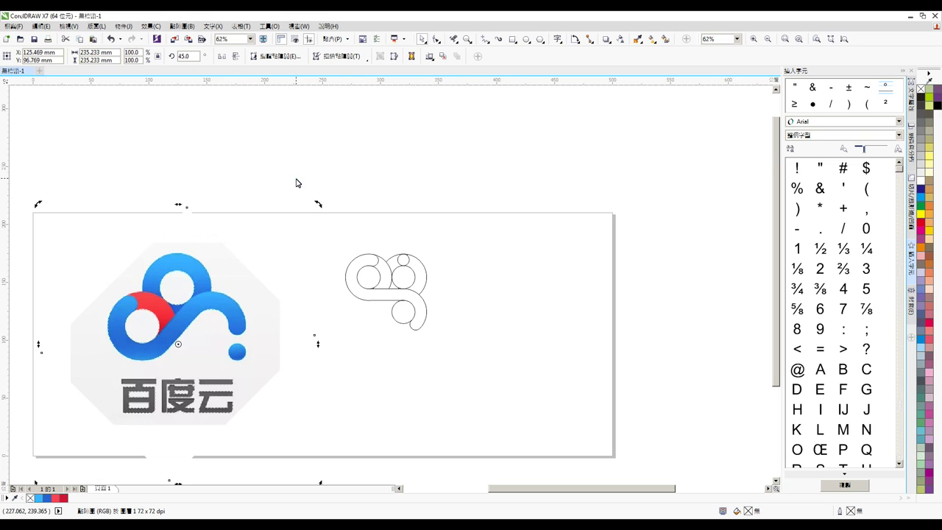
click(297, 181)
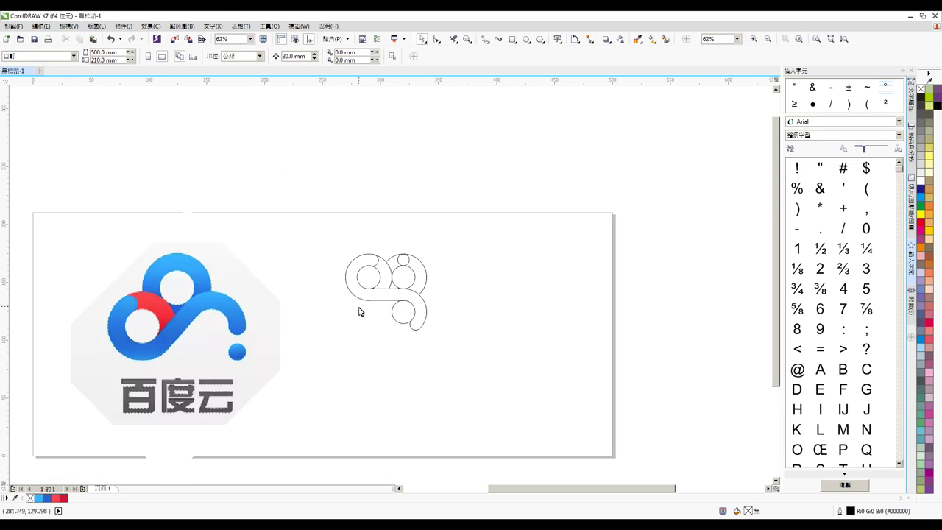
Rotate the whole outline drawing 45 degrees counter-clockwise to match the reference logo.
click(232, 325)
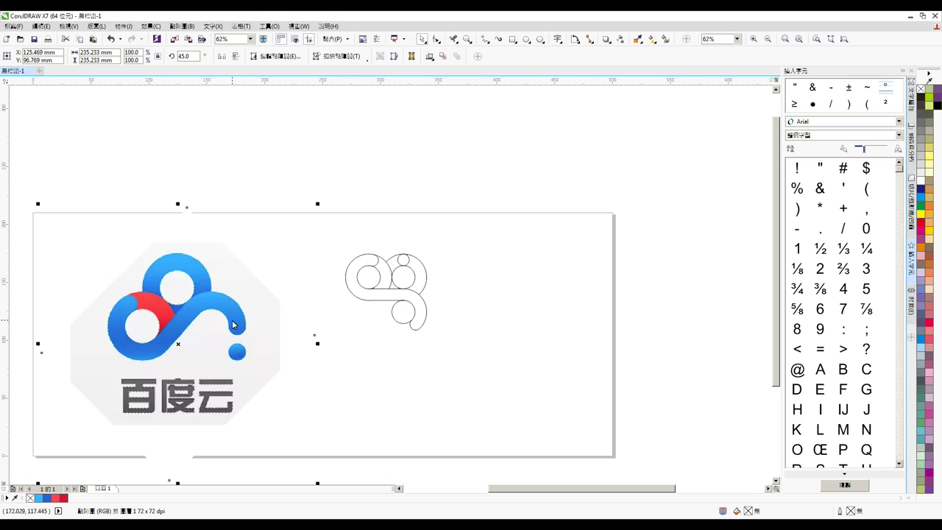
drag(461, 360, 286, 221)
click(415, 322)
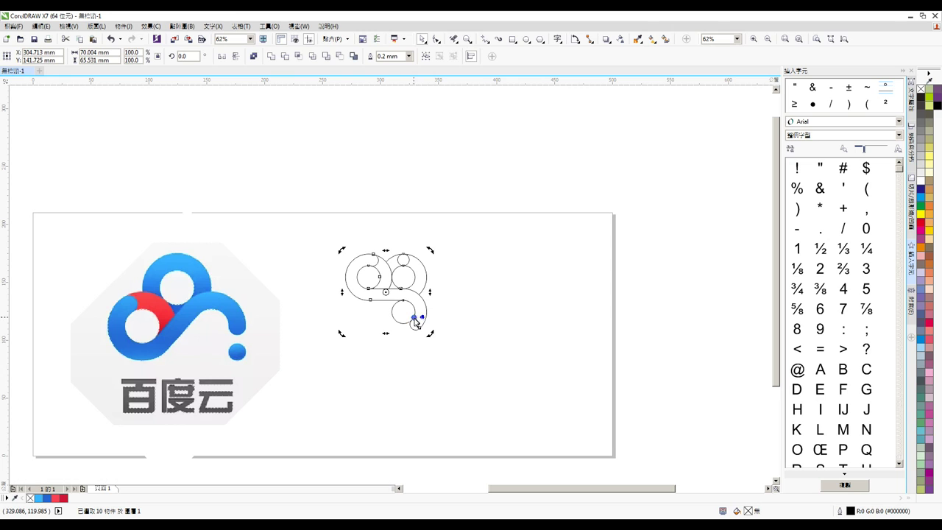
drag(430, 333, 450, 297)
Delete the leftover inner circle under the right-hand tail with Virtual Segment Delete.
click(467, 305)
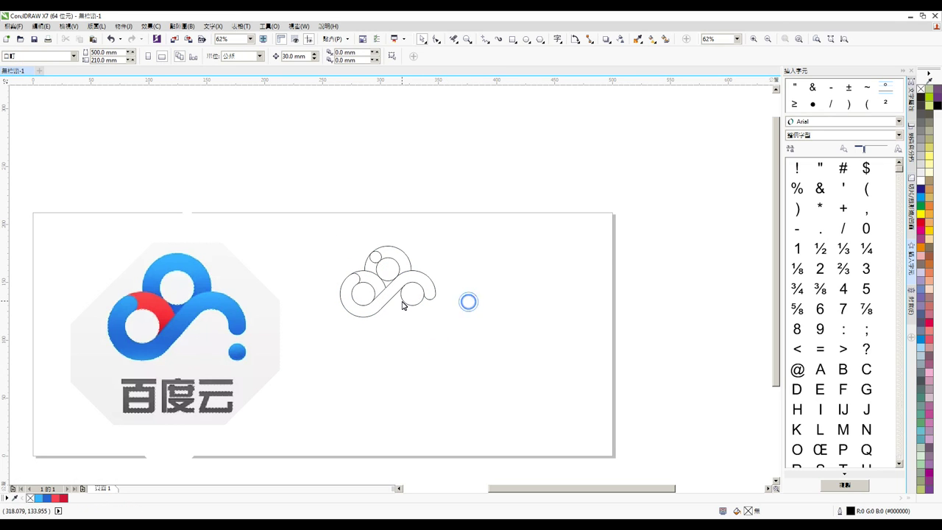
click(451, 38)
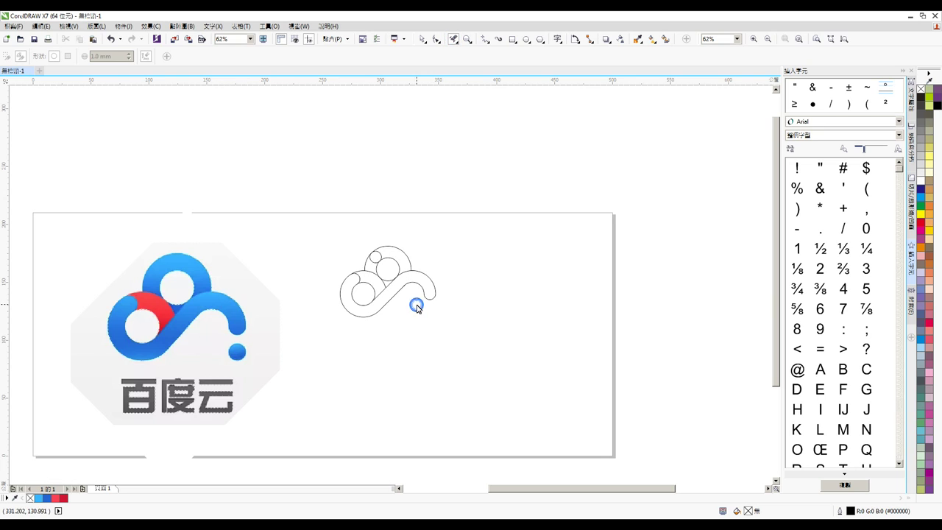
click(421, 39)
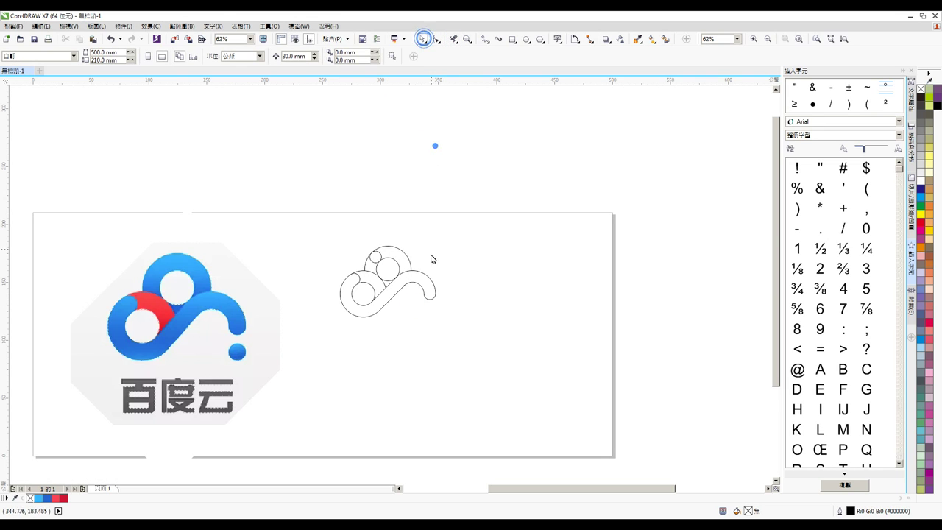
Align the upper ring's small circle to the right edge of the tail and the bottom edge of the left ring.
click(380, 255)
shift+click(435, 296)
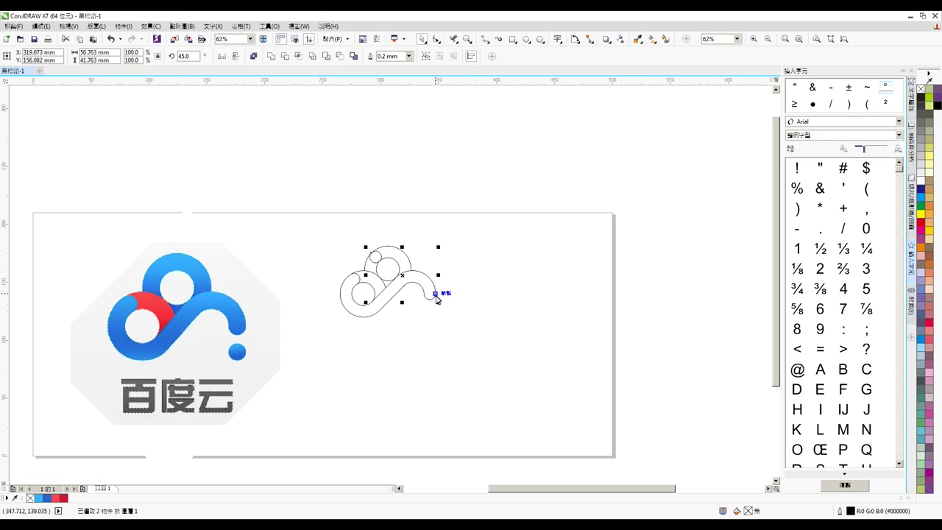
key(c)
click(458, 306)
click(430, 261)
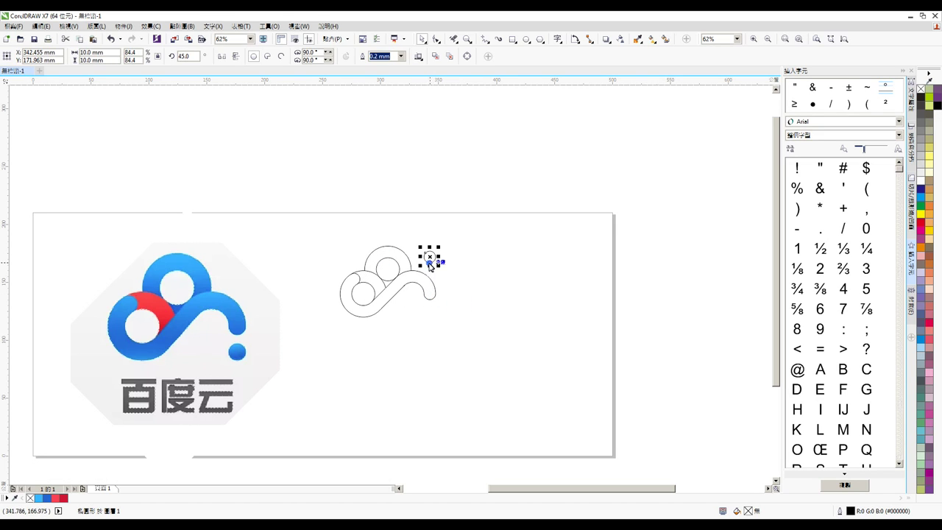
shift+click(360, 318)
key(b)
click(424, 353)
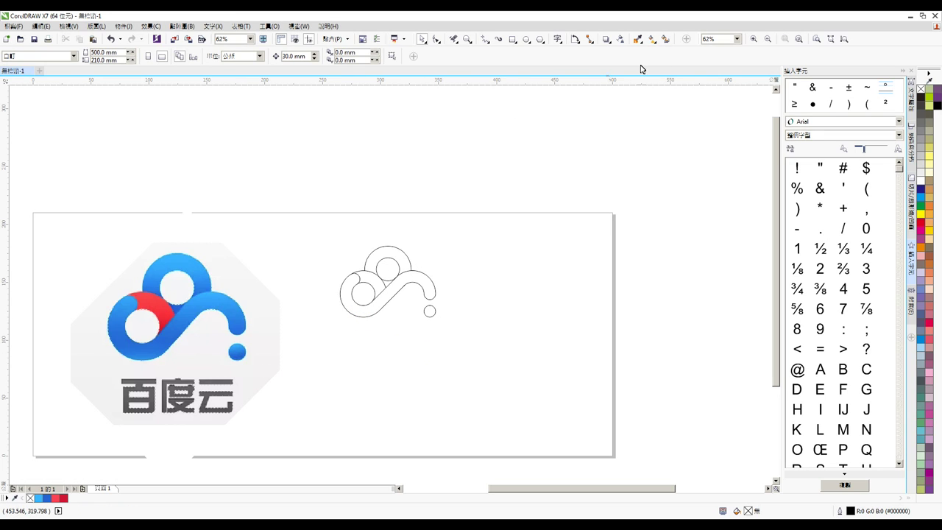
Fill the curved band, the rest of the left ring and the upper ring with violet #6666CC using Smart Fill.
click(665, 39)
click(432, 289)
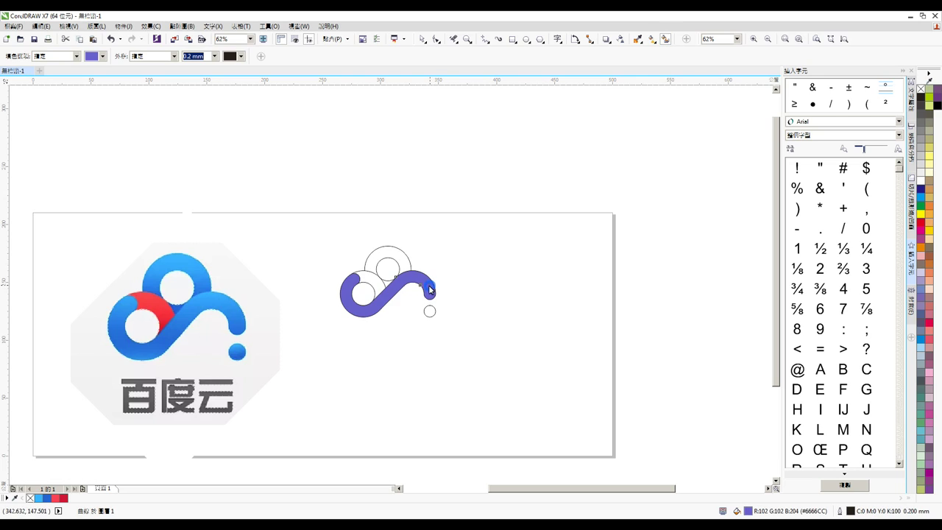
click(372, 278)
click(375, 259)
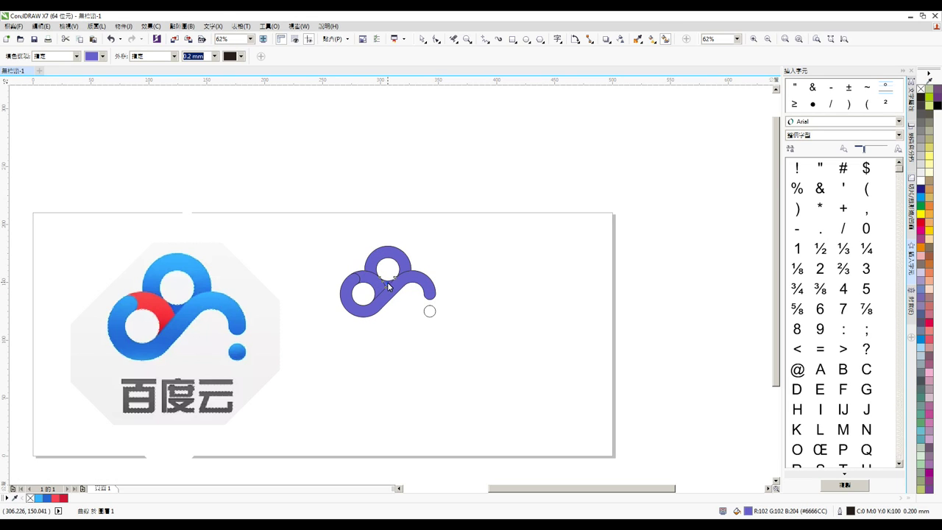
Move the filled ring, band and dot shapes straight down about 70 mm, below the outline drawing.
click(421, 39)
click(468, 181)
scroll(432, 283, up, 1)
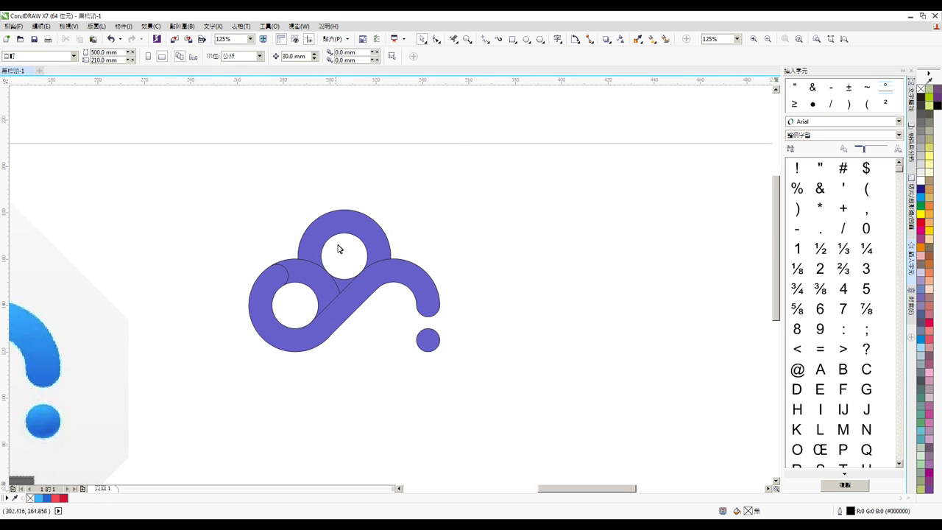
click(353, 221)
shift+click(318, 293)
shift+click(262, 306)
shift+click(426, 340)
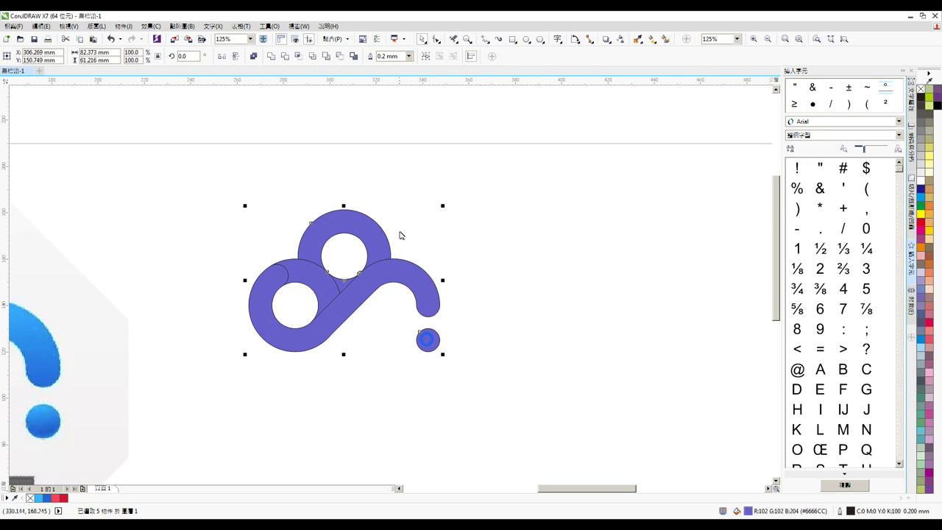
scroll(401, 244, down, 2)
drag(390, 236, 390, 317)
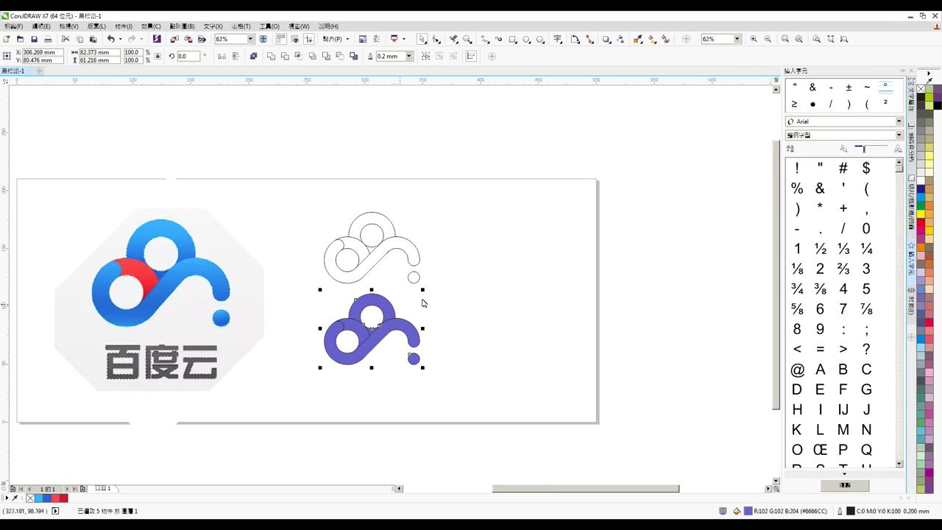
Delete the entire unfilled outline drawing above the violet shapes.
key(F6)
drag(446, 292, 312, 197)
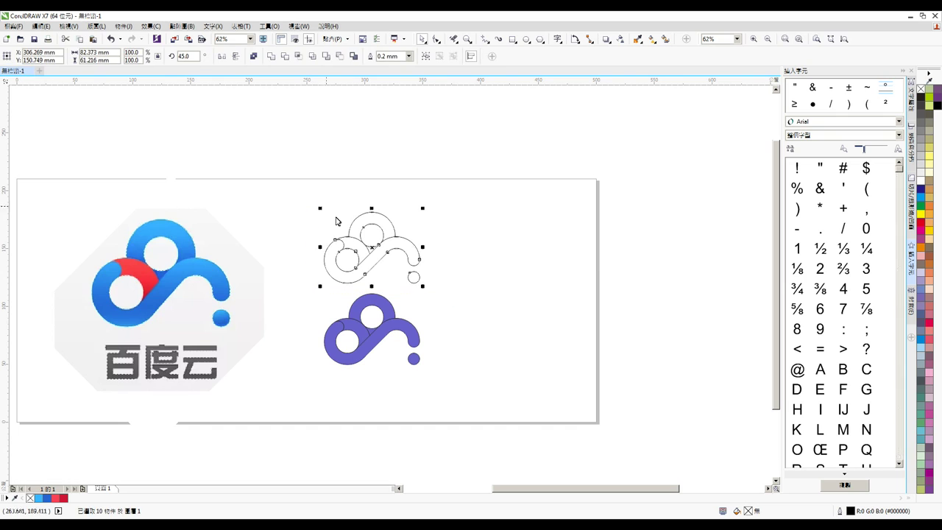
key(Delete)
Move the violet logo straight up about 59 mm and remove the outline from all its shapes.
drag(462, 270, 304, 393)
drag(370, 332, 370, 265)
right_click(920, 88)
click(557, 252)
Combine the upper ring with the small wedge-shaped piece beneath it into one object.
scroll(392, 247, up, 1)
click(382, 239)
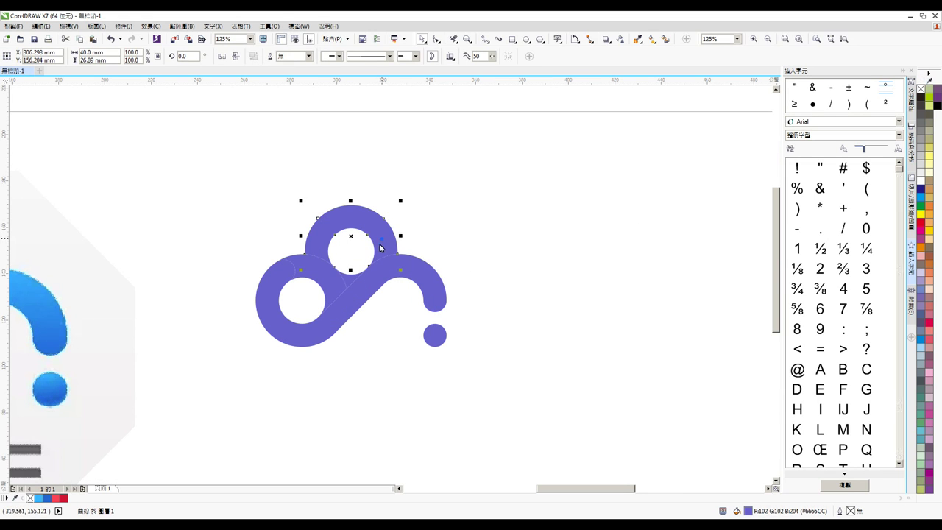
shift+click(348, 278)
click(253, 57)
click(462, 173)
scroll(469, 245, down, 2)
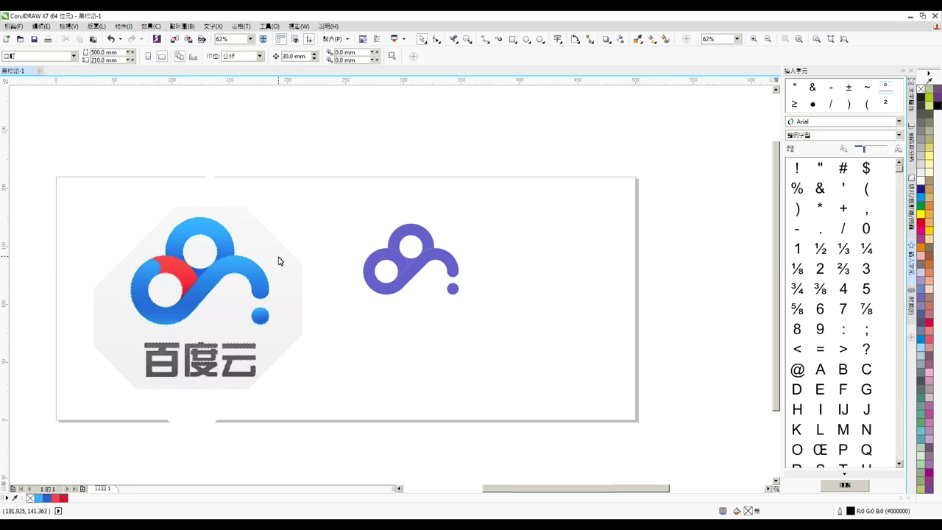
Fill the upper ring with light blue #00B8FB and repeat the fill on the curved band and the dot.
scroll(278, 260, up, 2)
click(527, 219)
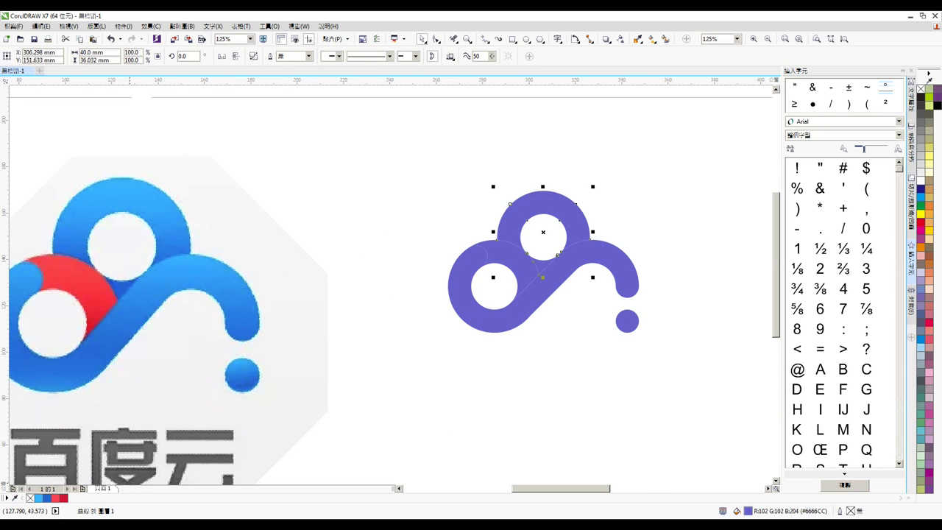
click(37, 499)
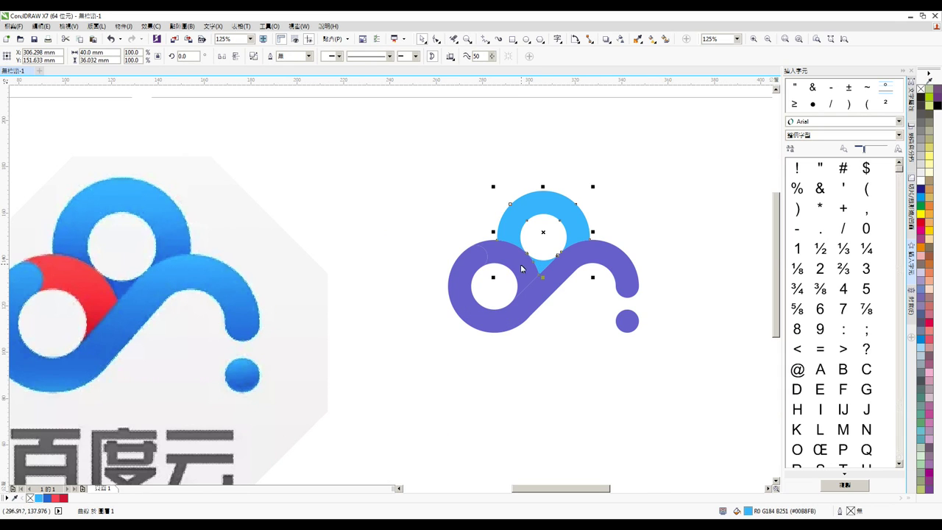
click(462, 278)
key(ctrl+r)
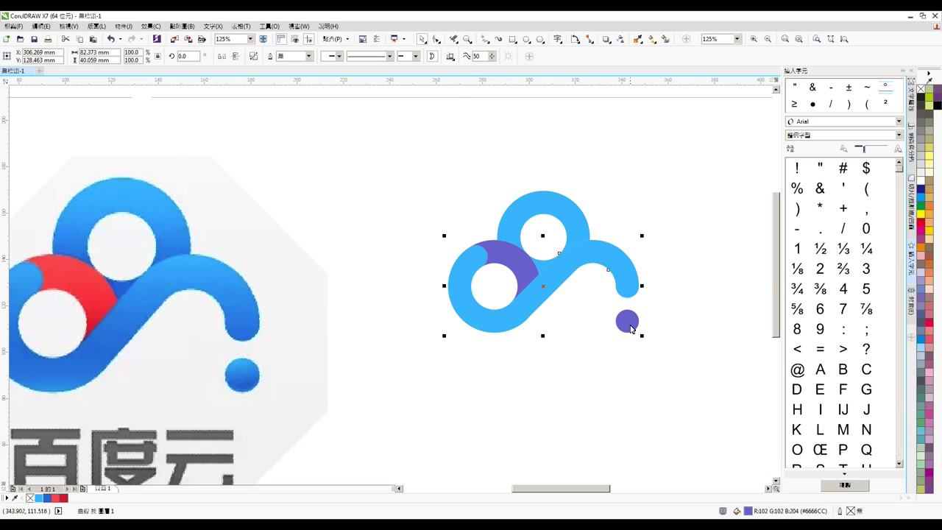
click(626, 326)
key(ctrl+r)
click(588, 335)
Fill the remaining violet part of the left ring with red #FF4153.
click(523, 262)
click(59, 499)
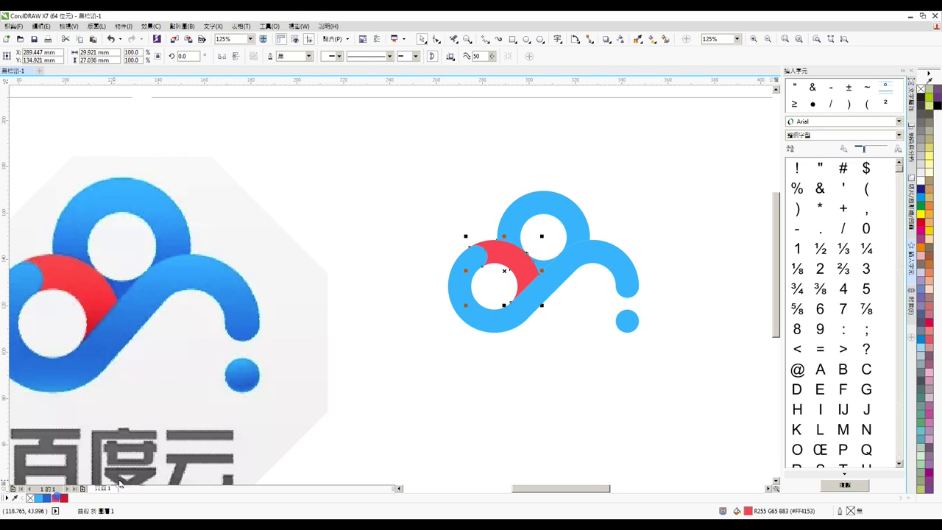
click(475, 368)
Apply a vertical linear gradient to the upper ring, from light blue at its top to dark blue at its lower tip.
click(582, 229)
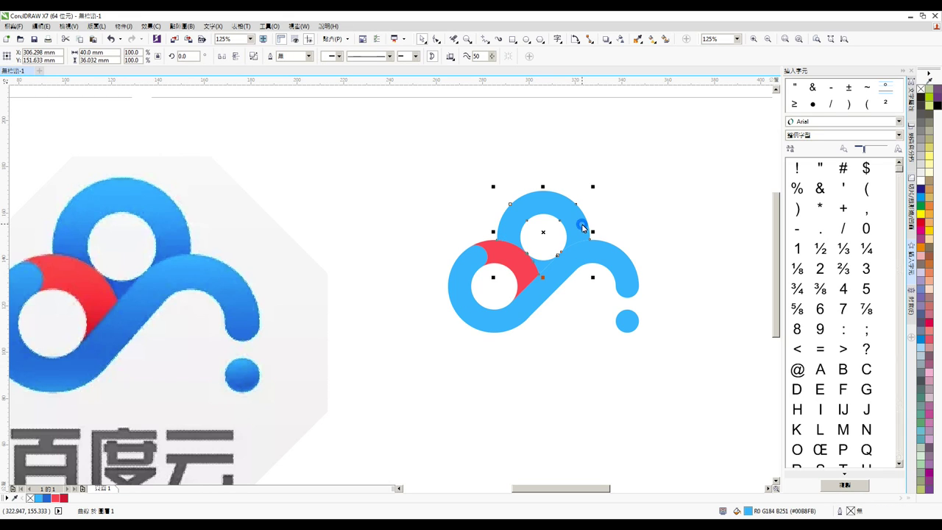
shift+click(606, 259)
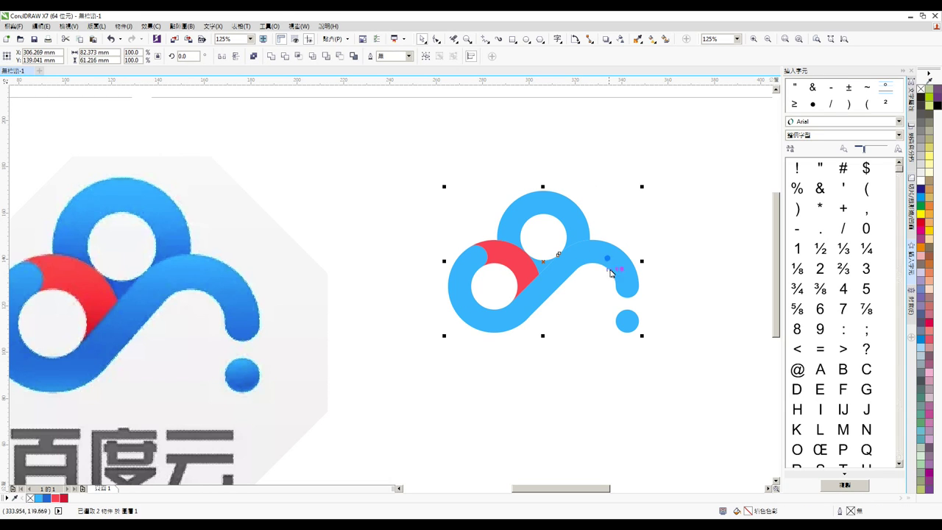
shift+click(614, 270)
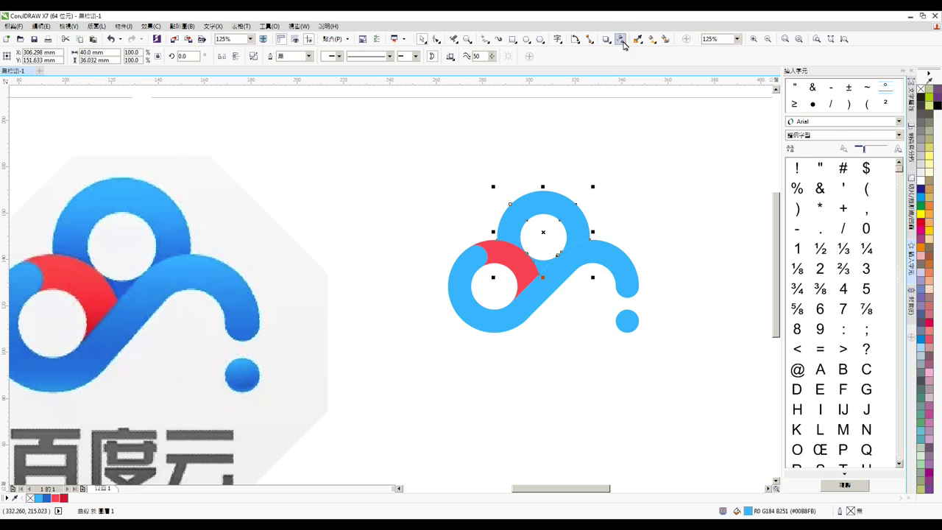
click(652, 42)
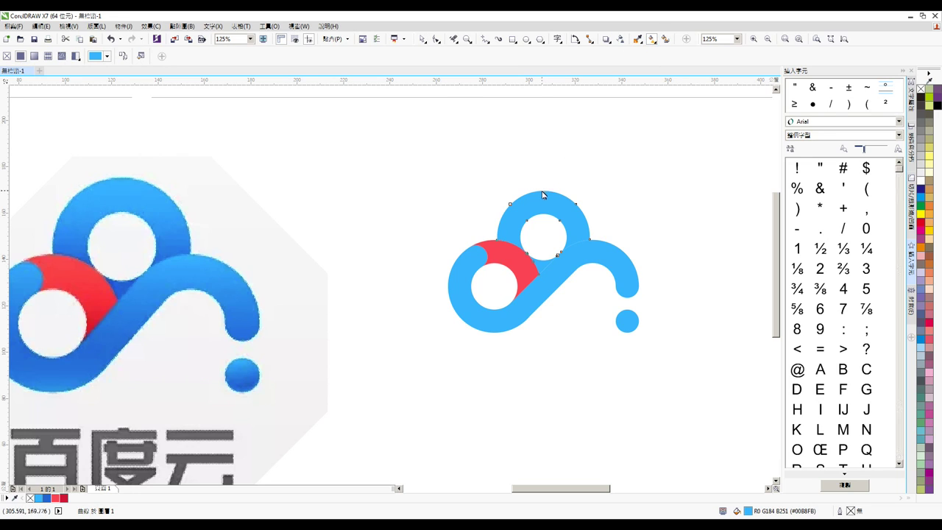
drag(543, 193, 541, 277)
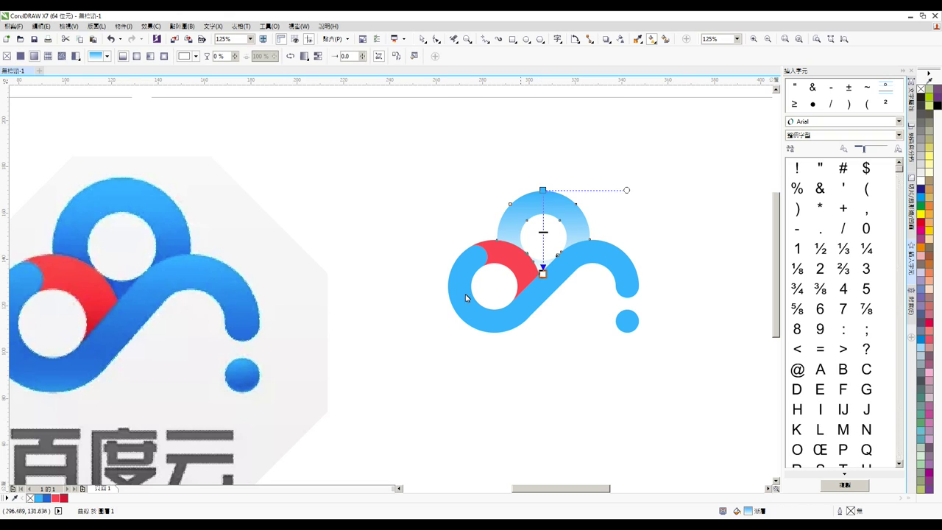
drag(47, 499, 542, 276)
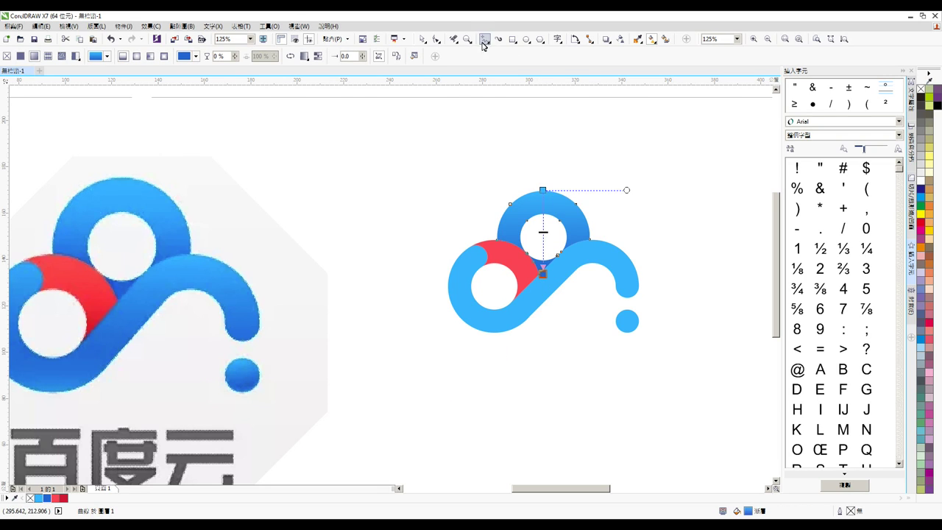
Copy the upper ring's fill property to the curved band and the dot.
click(423, 39)
click(453, 292)
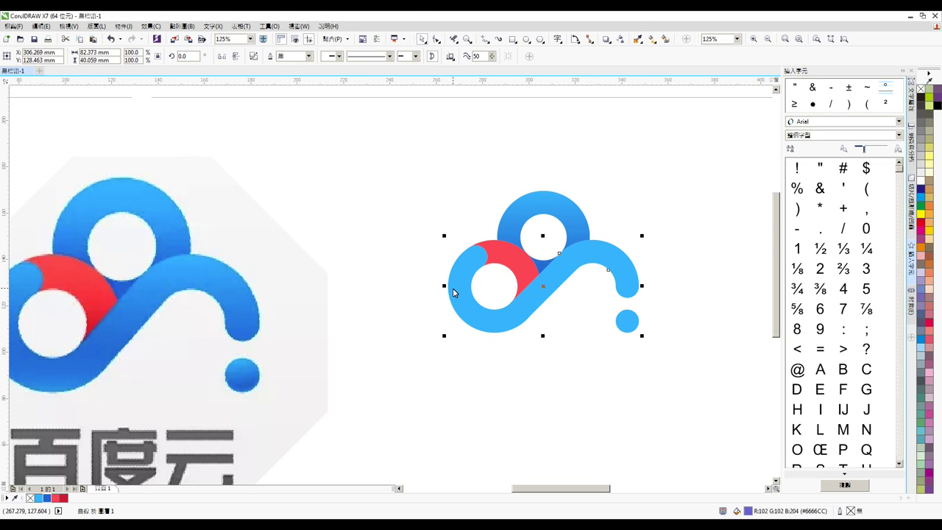
shift+click(639, 326)
key(ctrl+shift+a)
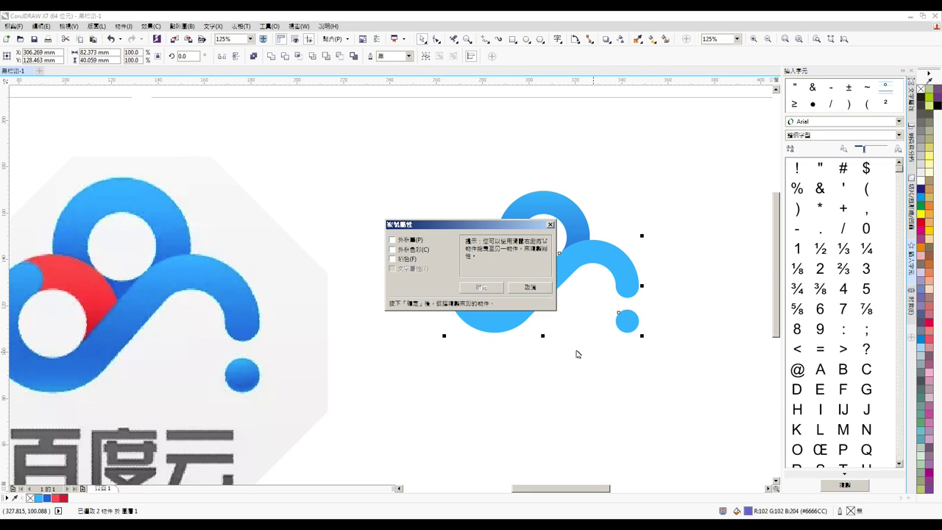
click(409, 259)
click(481, 287)
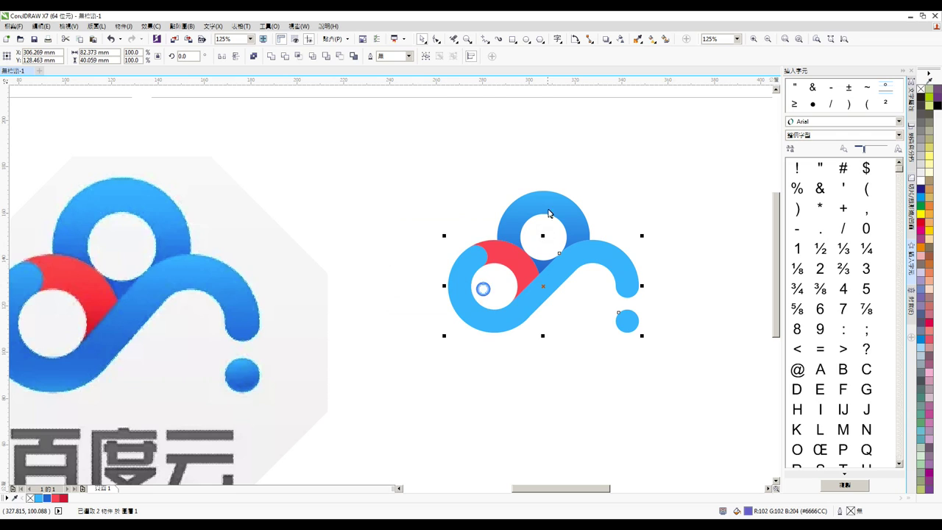
click(550, 199)
click(592, 151)
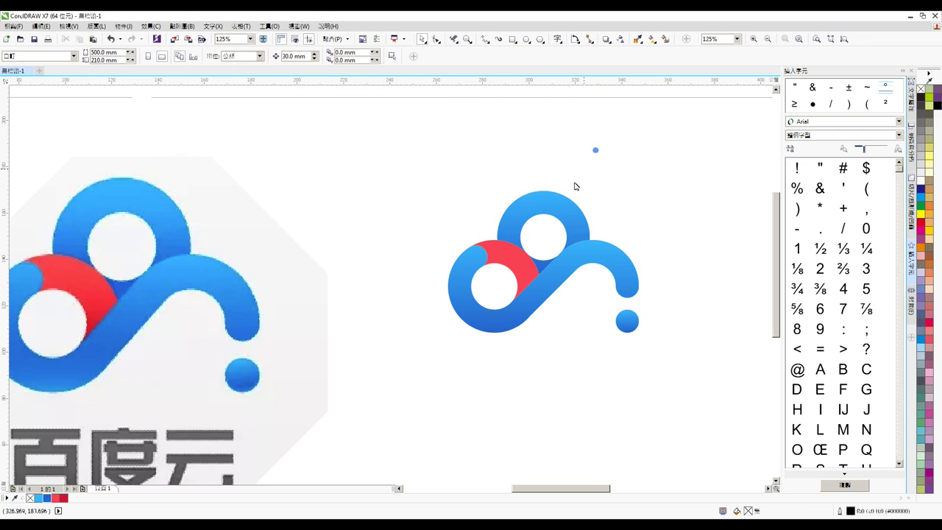
Apply a vertical linear gradient to the red ring segment, from light red at its top to dark red below.
click(507, 252)
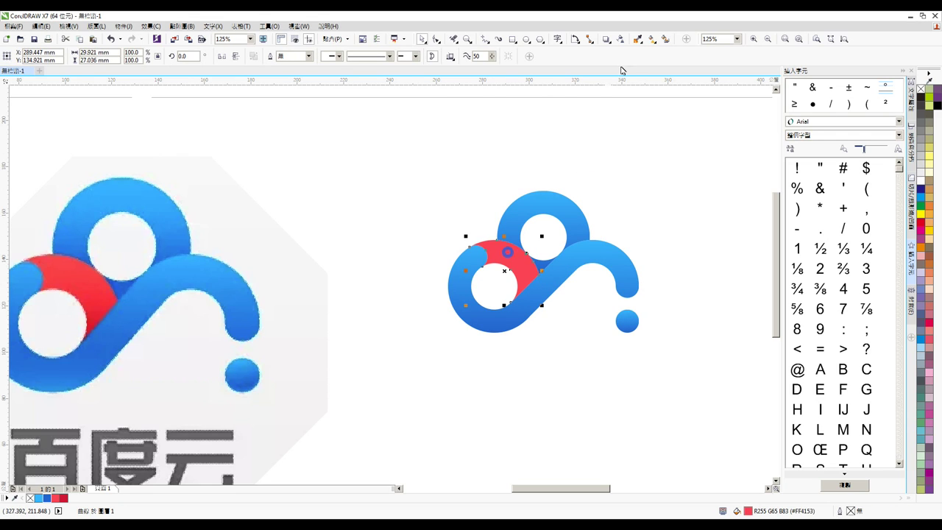
click(652, 40)
drag(490, 241, 498, 300)
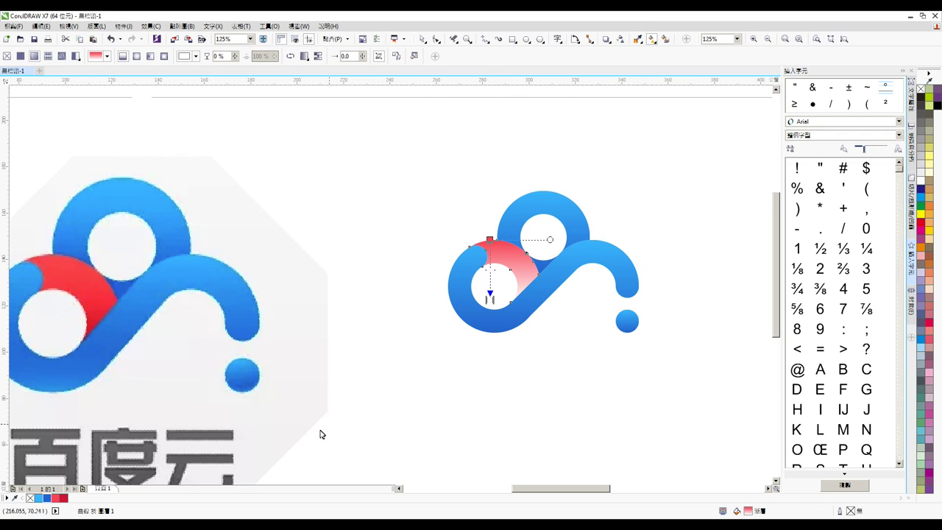
drag(64, 498, 490, 299)
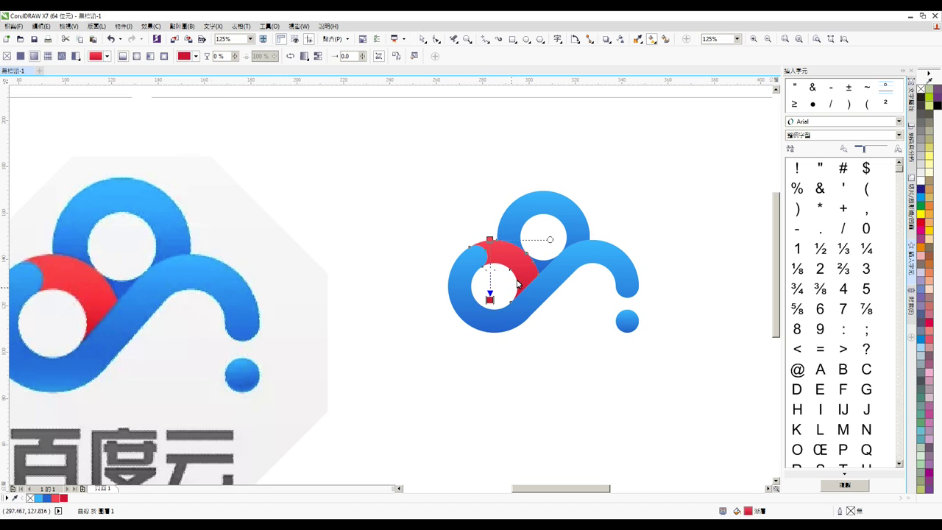
click(421, 39)
Scale the whole redrawn logo up proportionally to nearly twice its size, larger than the reference symbol.
scroll(426, 287, down, 2)
drag(403, 202, 591, 325)
drag(536, 314, 580, 351)
click(612, 337)
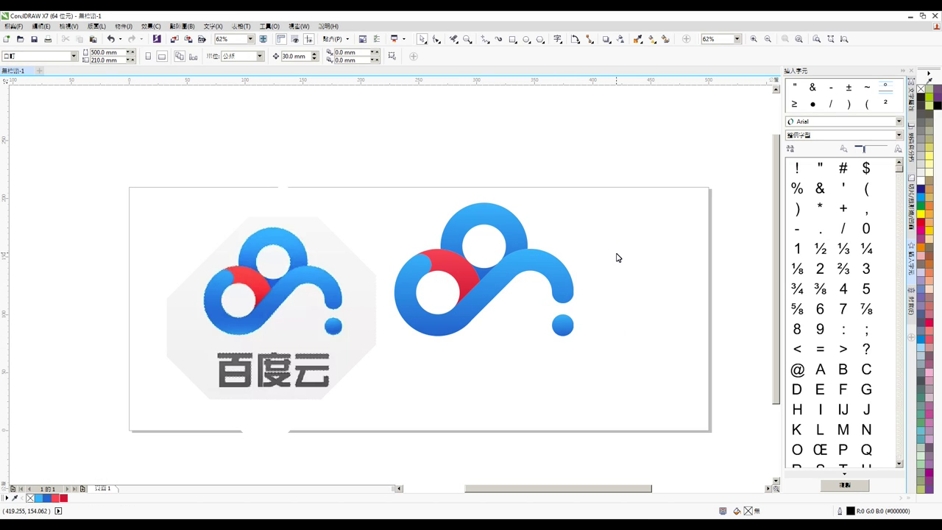